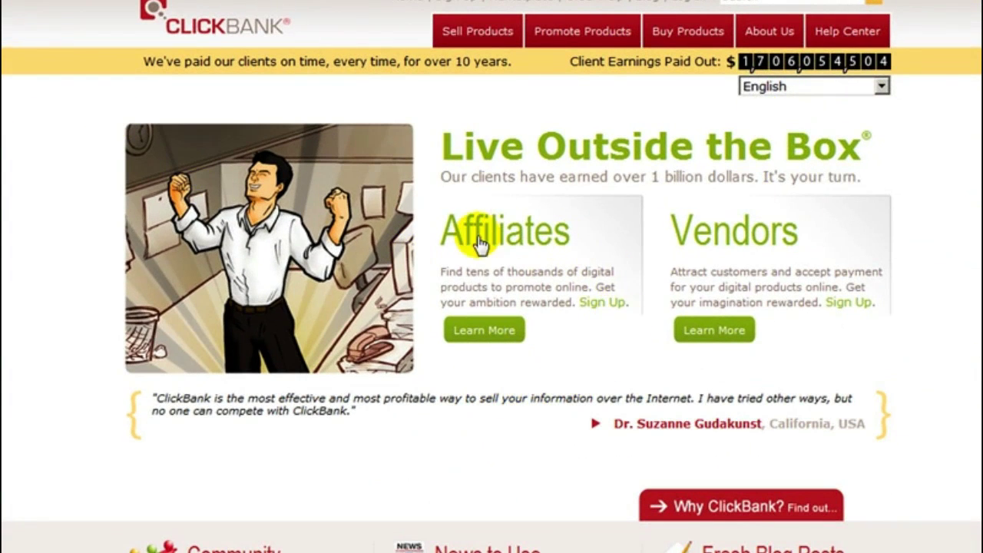
Step: Open the affiliate signup form, scroll through it, and review the Payee Name field
click(612, 304)
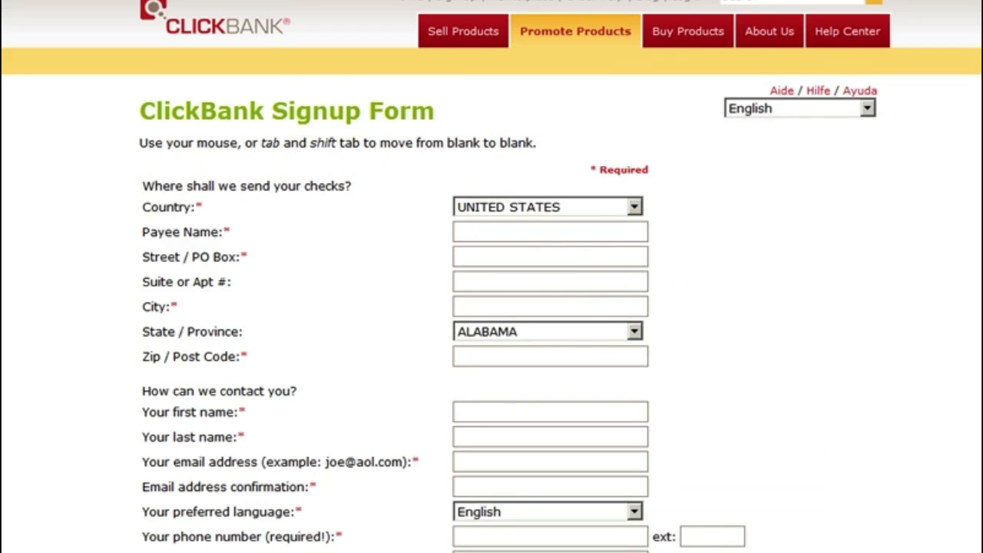
scroll(491, 277, down, 3)
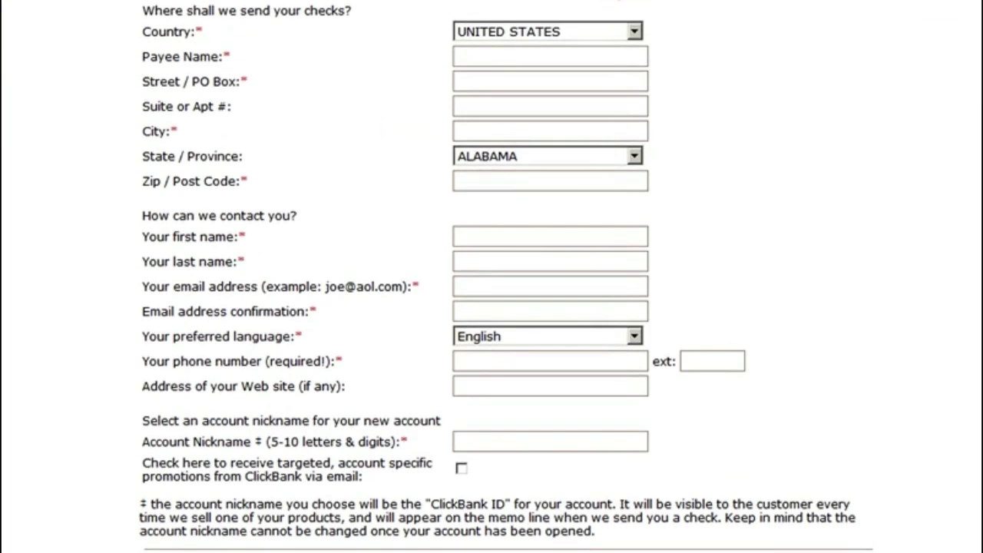
scroll(492, 277, up, 1)
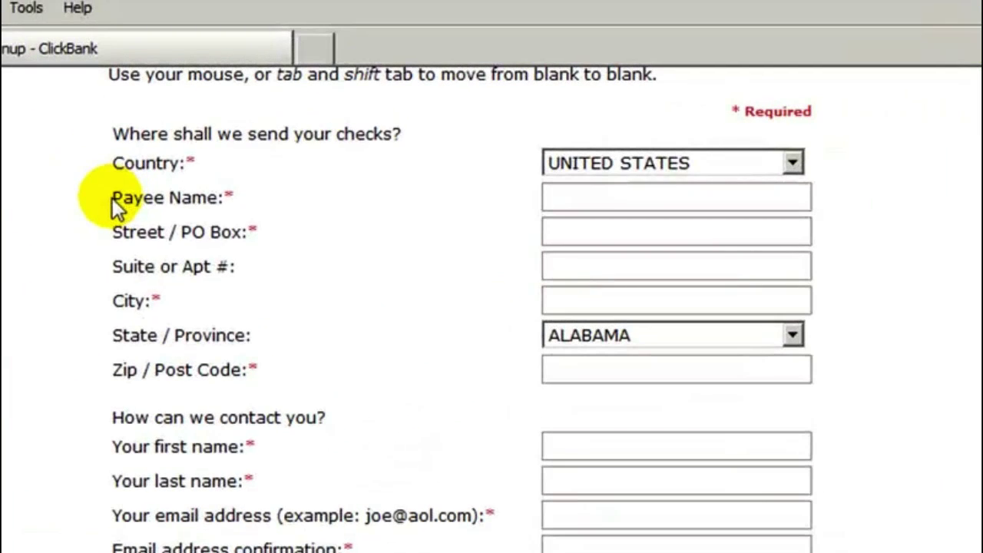
drag(146, 81, 234, 81)
drag(249, 202, 577, 200)
click(577, 200)
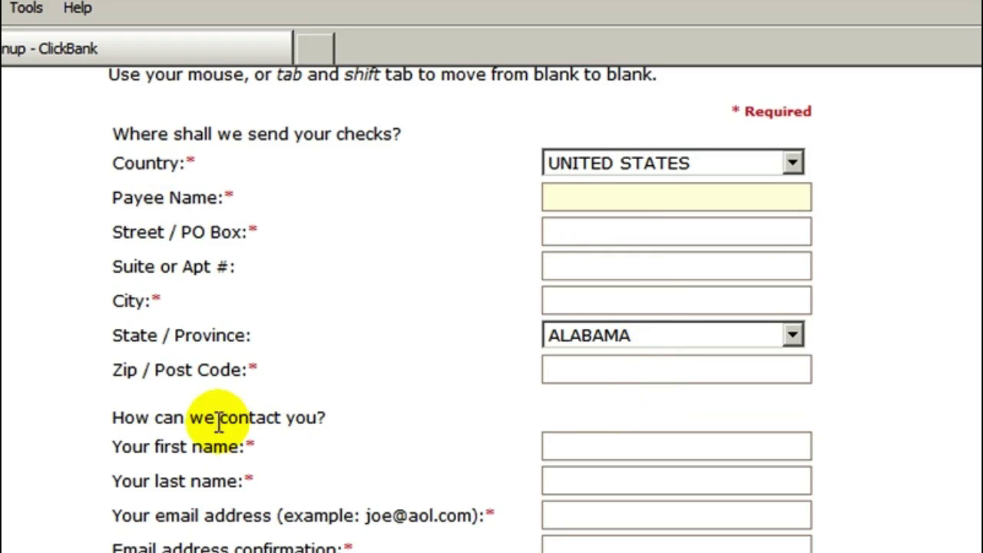
Step: Review the contact section and the Account Nickname field, placing the cursor in it
drag(145, 417, 253, 419)
click(146, 452)
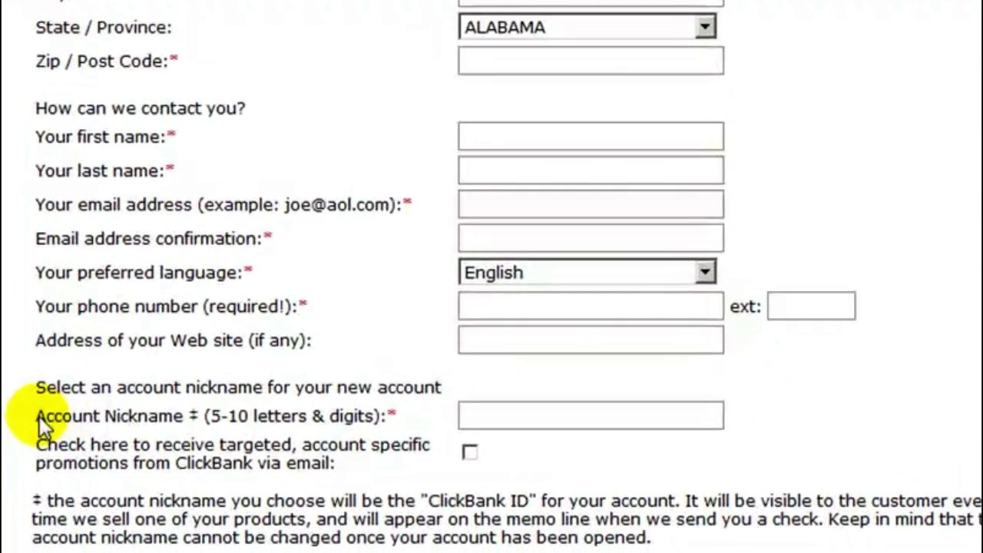
drag(39, 416, 381, 421)
click(469, 414)
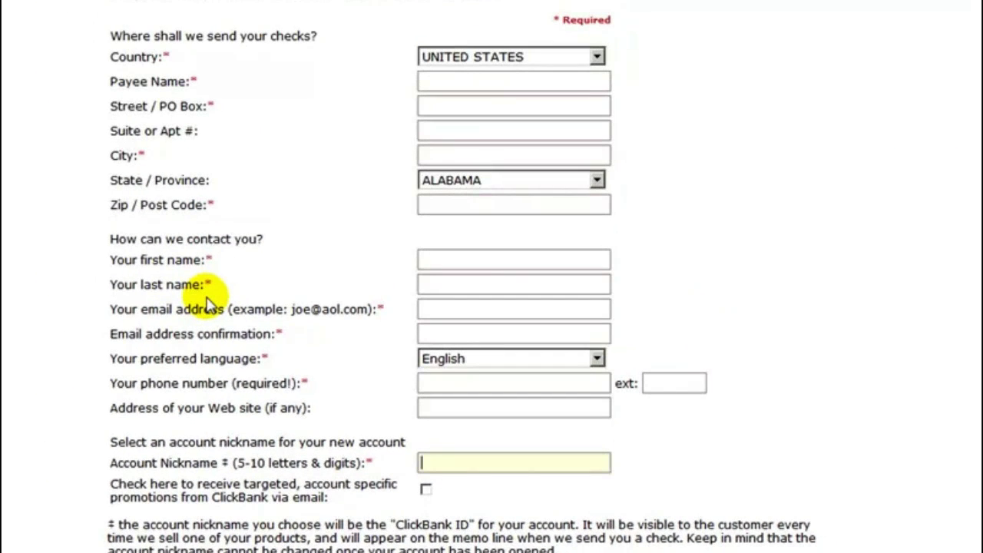
Step: Enter the account nickname, scroll the Client Contract, and agree to the terms and conditions
scroll(206, 303, down, 5)
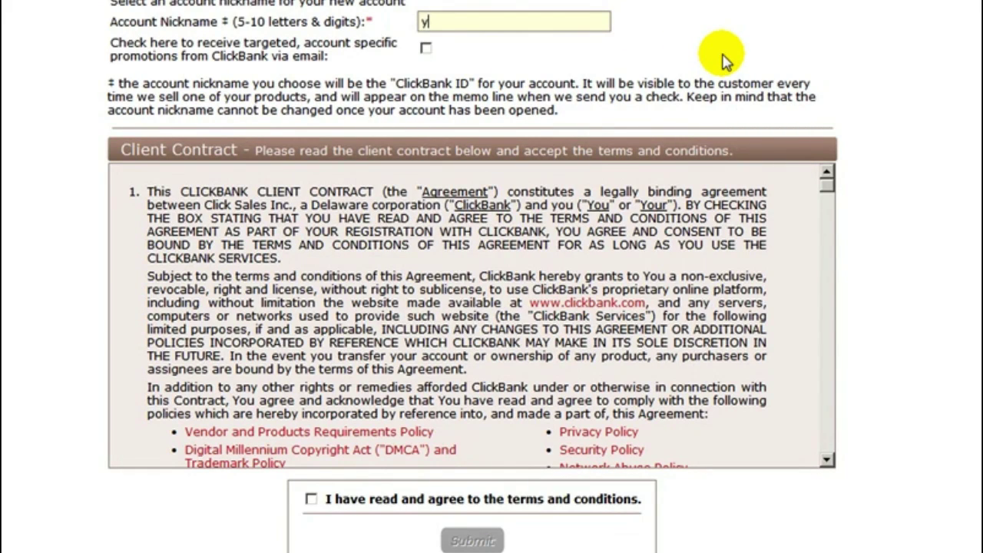
text(oaches)
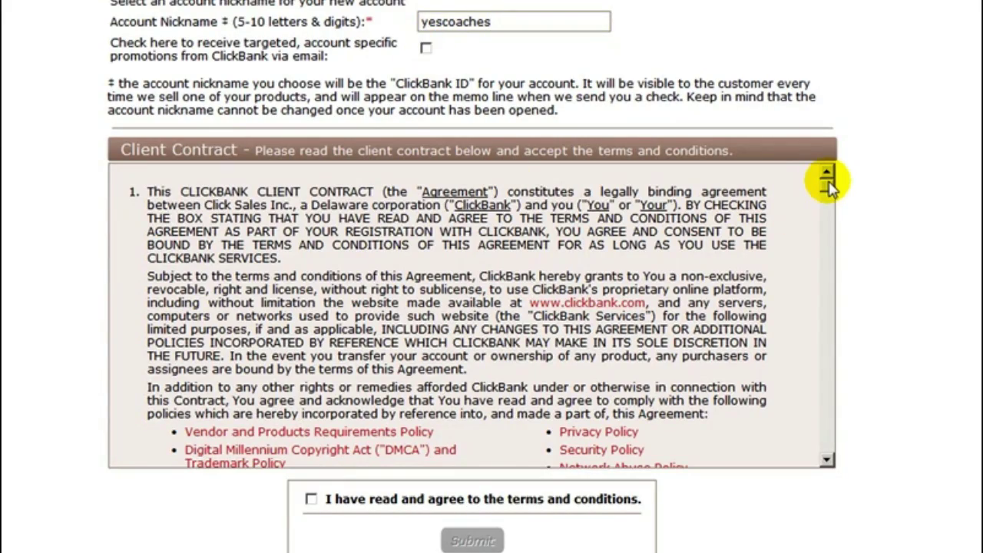
drag(830, 184, 794, 461)
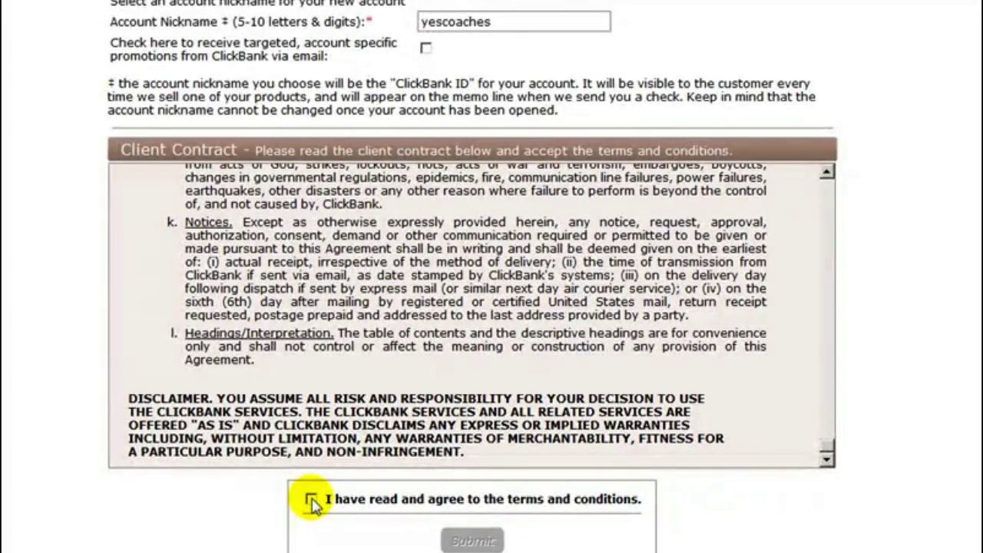
click(311, 501)
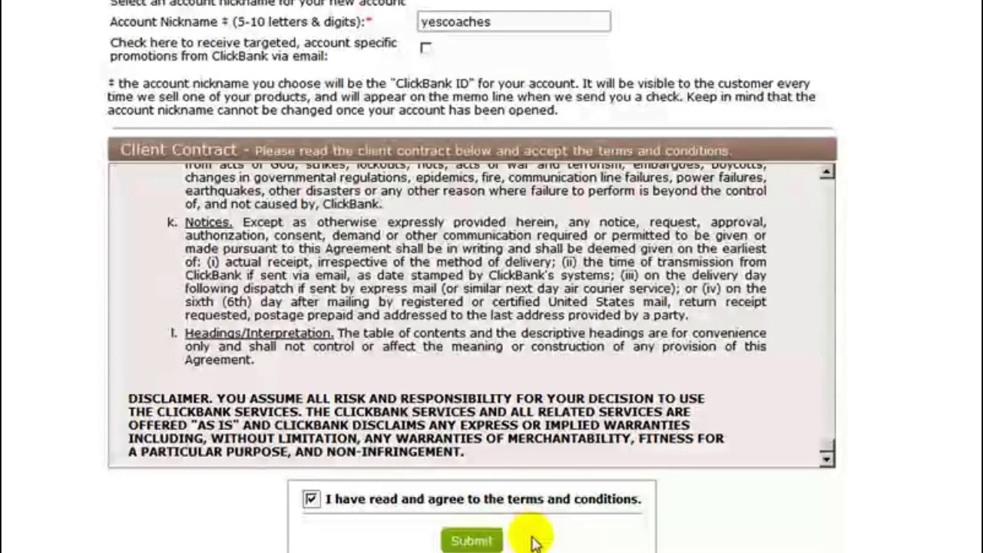
Step: Submit the signup form and review the notes about the emailed confirmation code and link
click(473, 541)
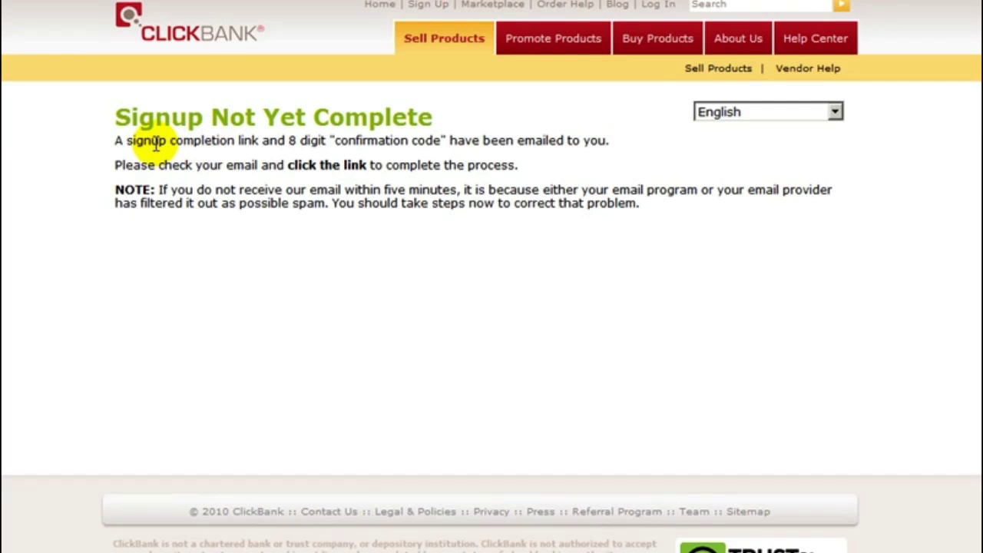
drag(289, 141, 566, 142)
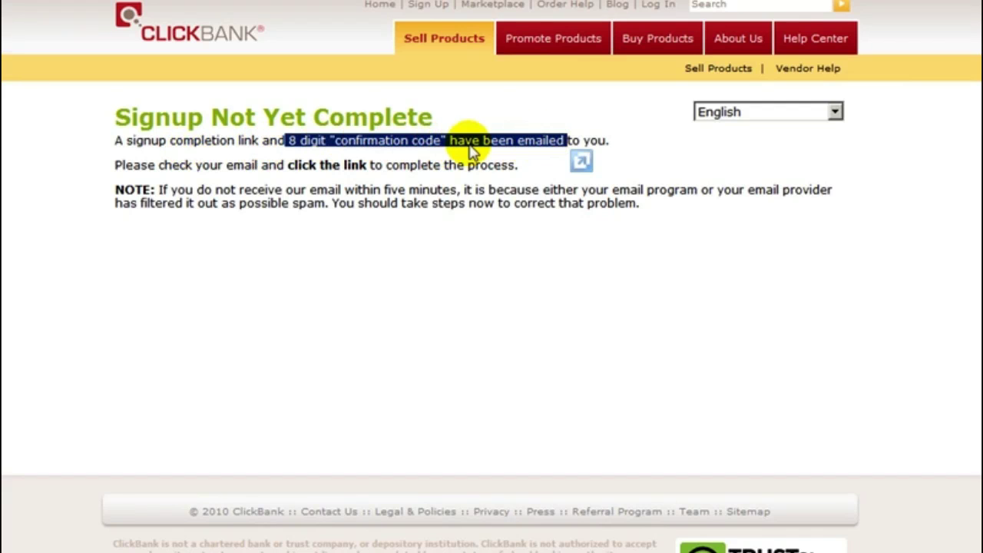
drag(330, 160, 442, 164)
click(481, 165)
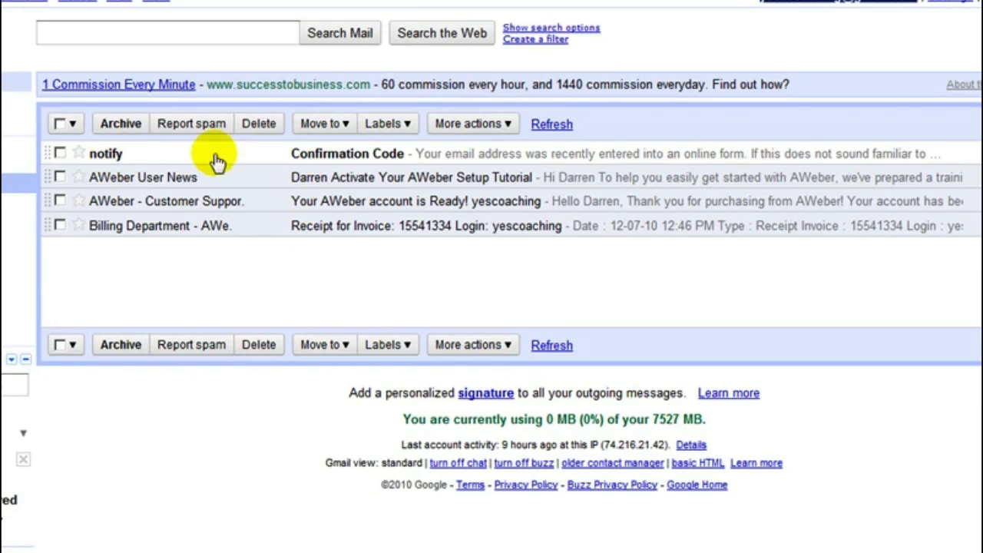
Step: Copy the confirmation code from the ClickBank email and follow its signup completion link
click(335, 152)
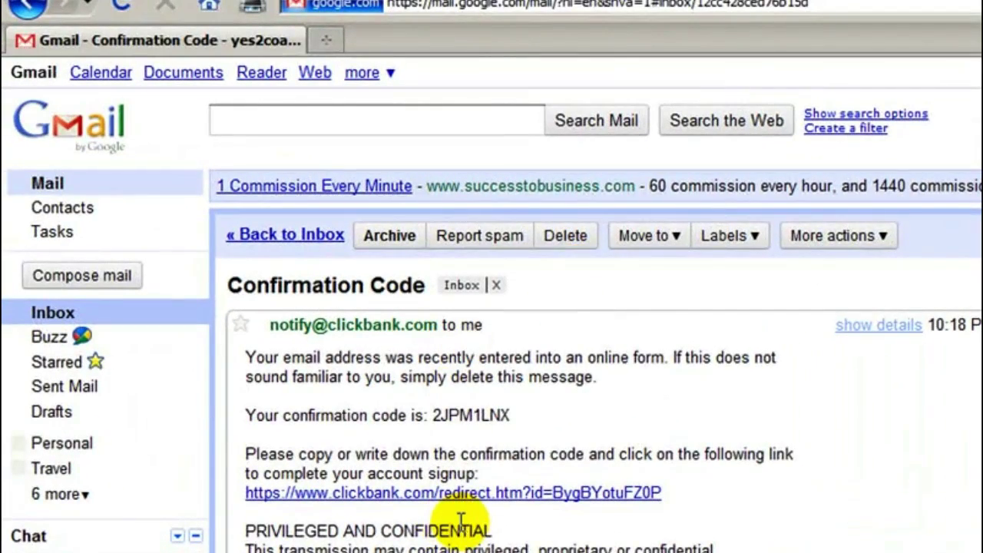
drag(431, 414, 512, 415)
right_click(496, 419)
click(535, 432)
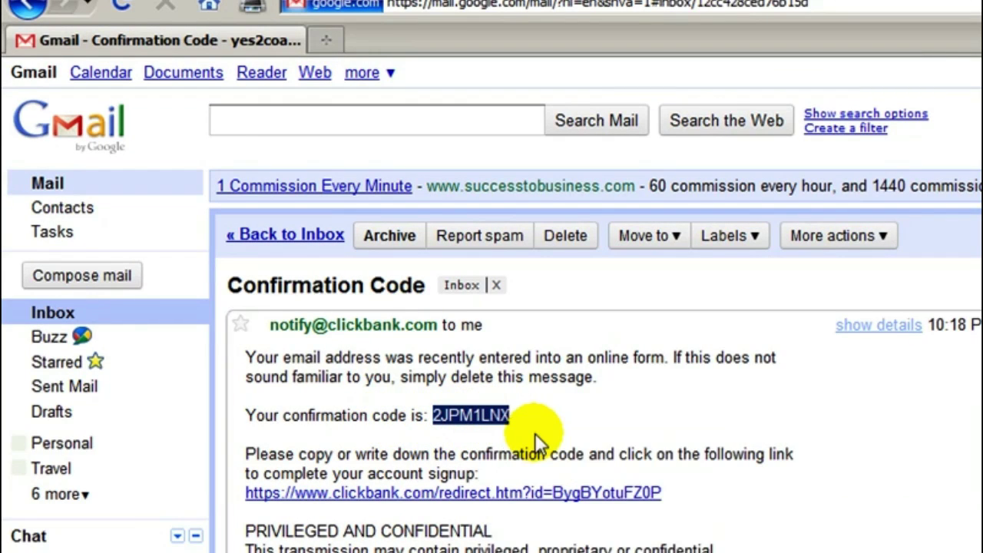
click(500, 454)
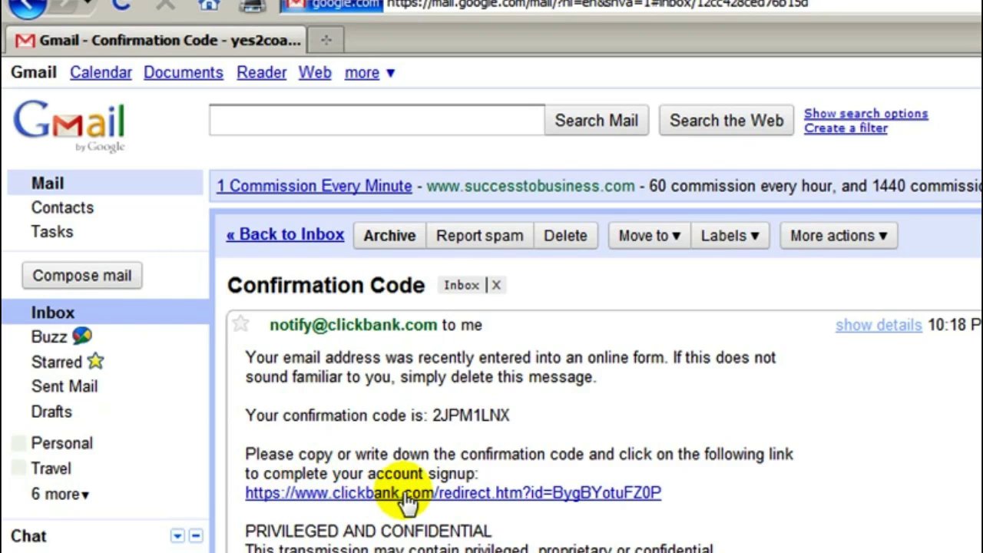
click(658, 494)
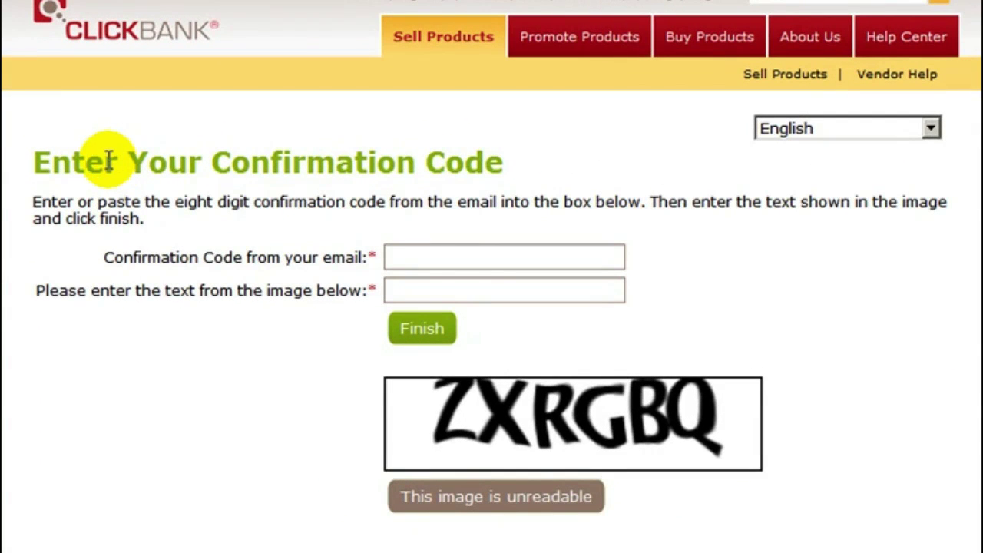
Step: Paste the confirmation code, enter the image text, and finish the account confirmation
click(442, 256)
right_click(441, 256)
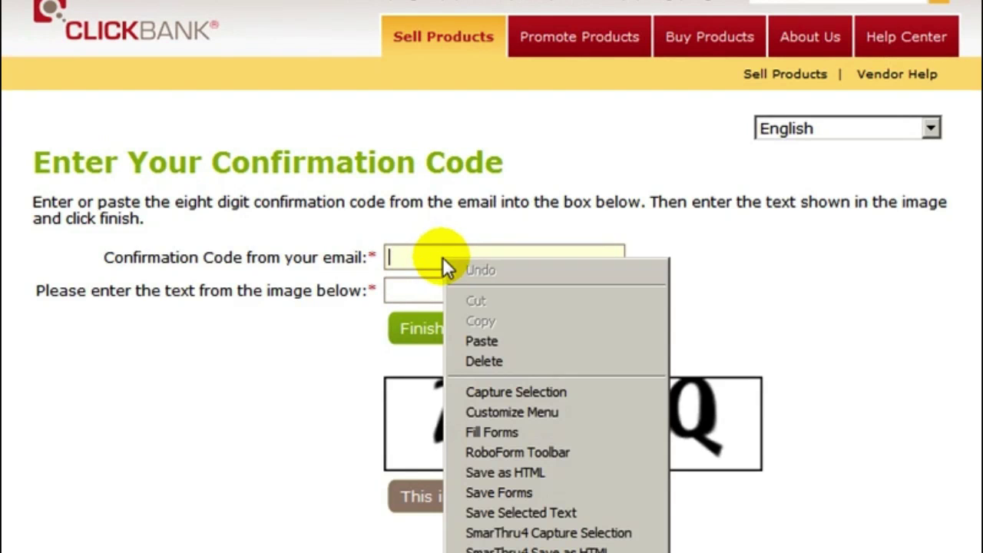
click(486, 335)
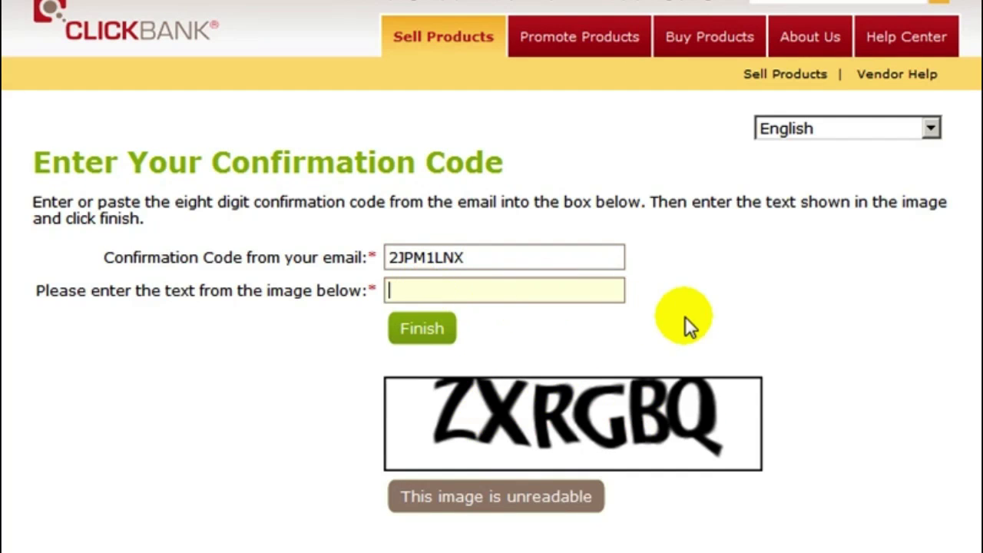
text(ZXR)
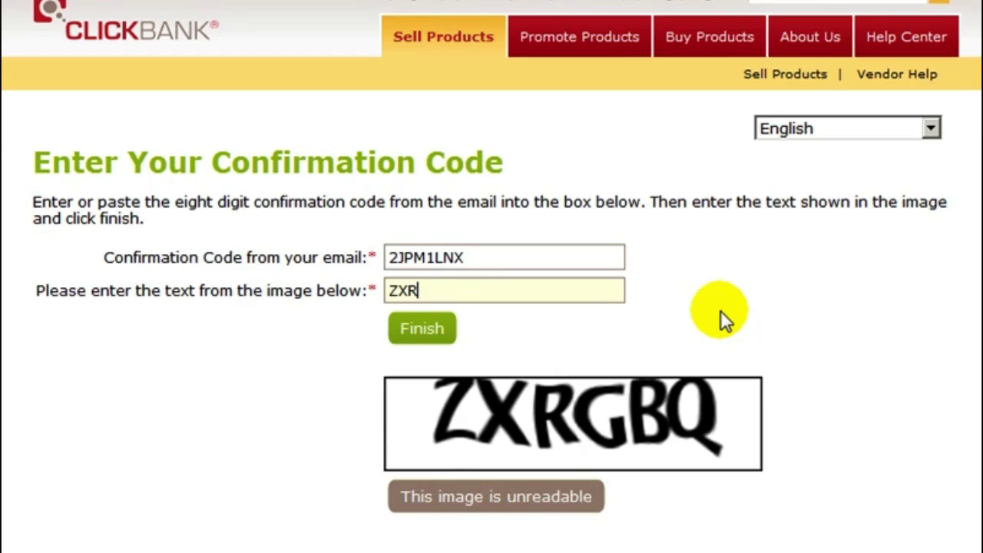
text(GBQ)
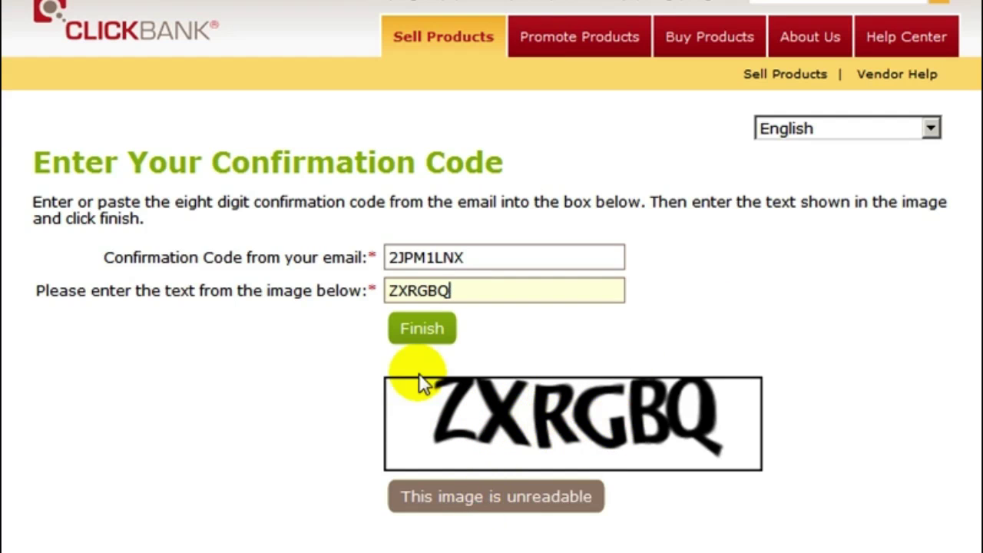
click(423, 329)
click(424, 329)
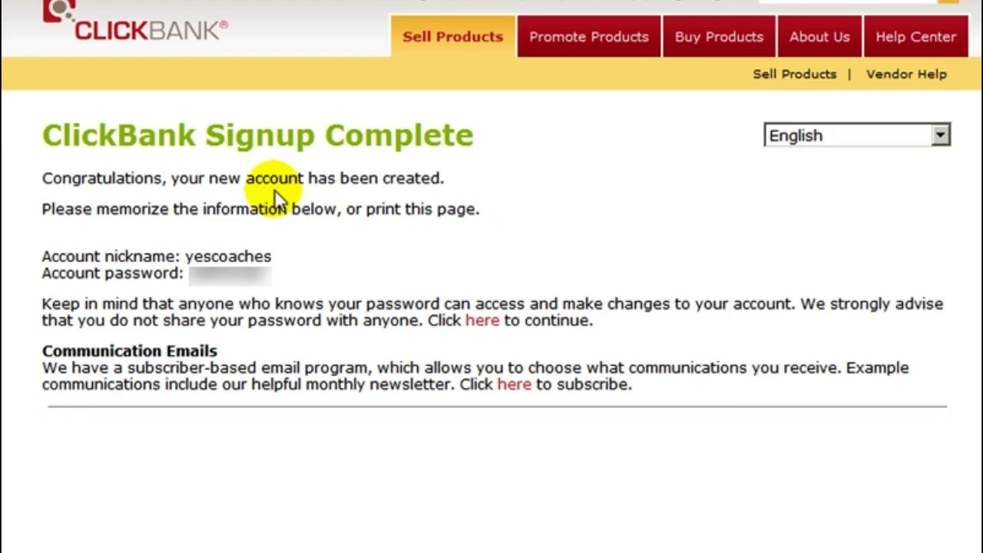
Step: Review the Signup Complete heading and the note about memorizing the account information
drag(98, 136, 474, 136)
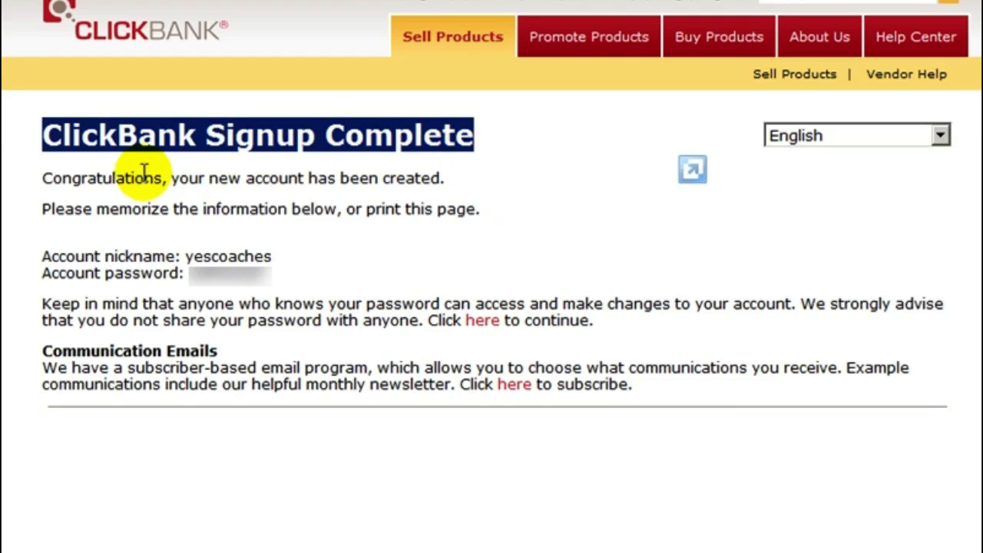
click(136, 176)
drag(43, 178, 441, 177)
drag(43, 208, 401, 211)
click(345, 210)
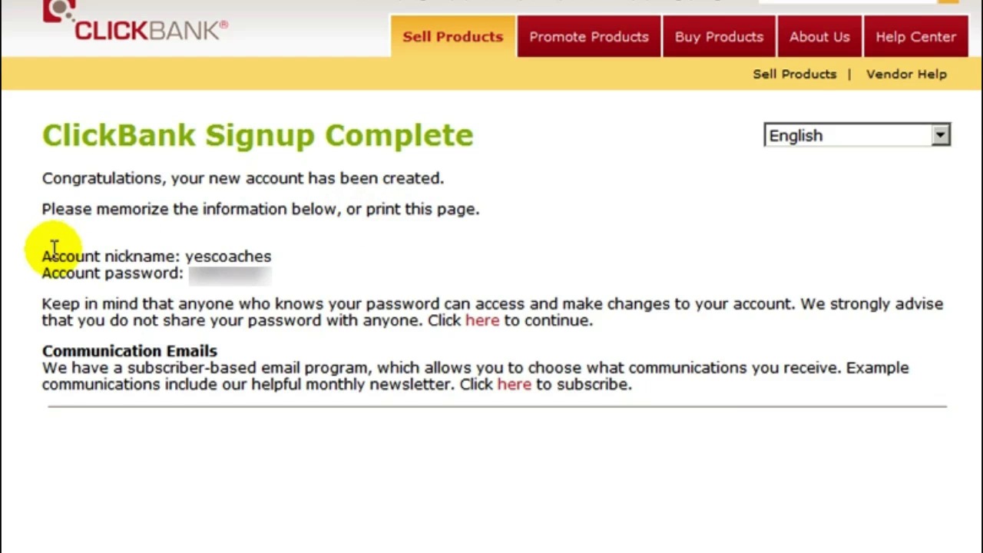
Step: Note the new account's nickname and password, then continue to the log-in page
drag(43, 256, 294, 250)
click(231, 254)
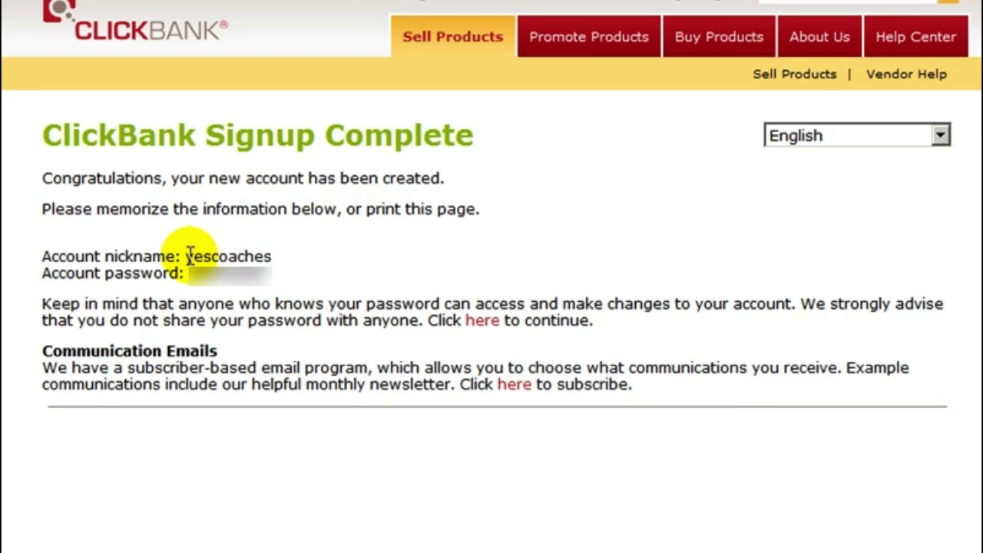
drag(185, 256, 281, 256)
click(282, 256)
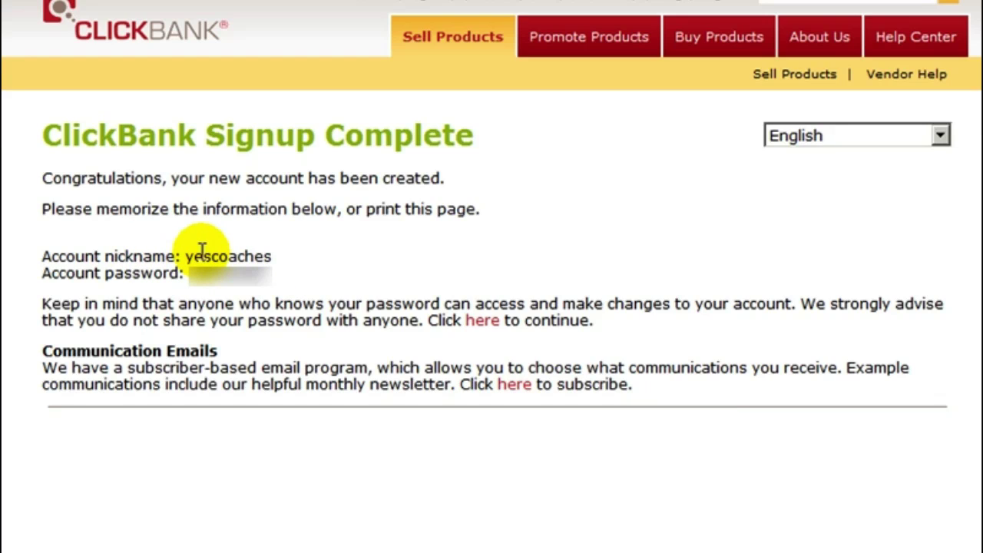
drag(43, 273, 198, 279)
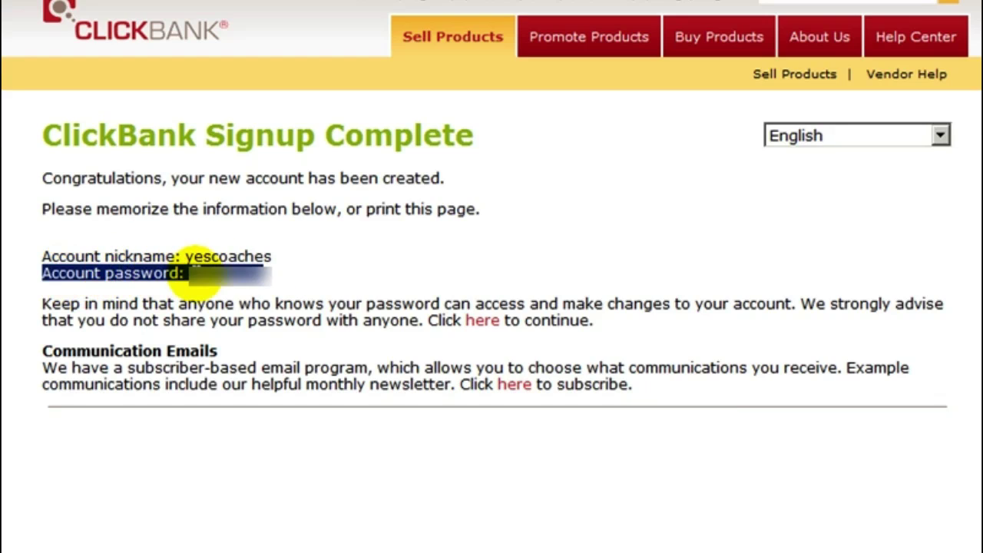
click(261, 286)
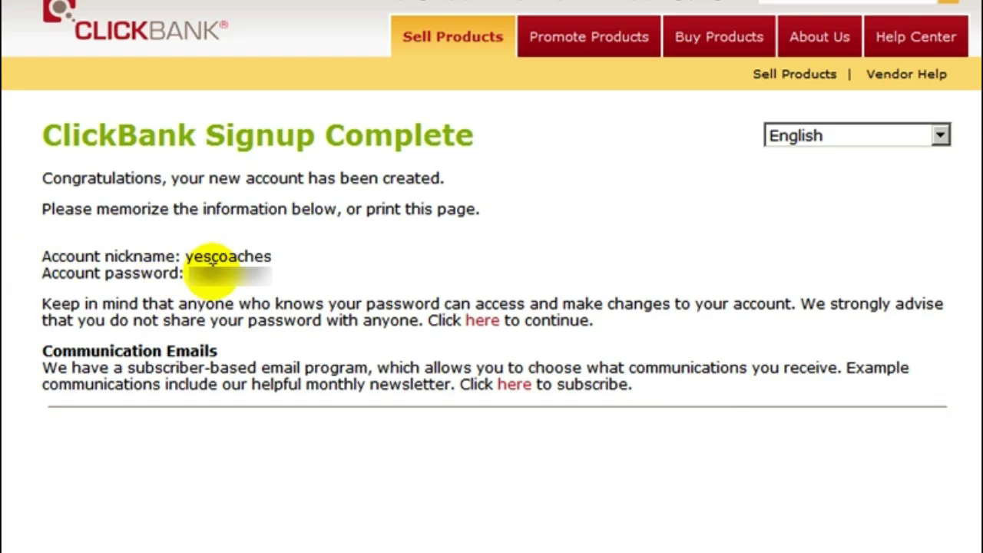
drag(215, 261, 219, 285)
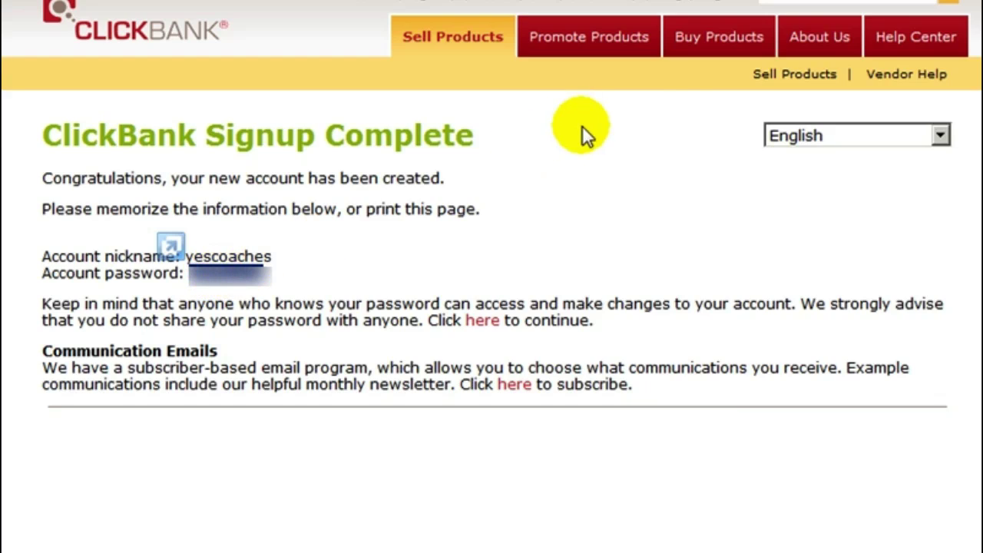
click(720, 6)
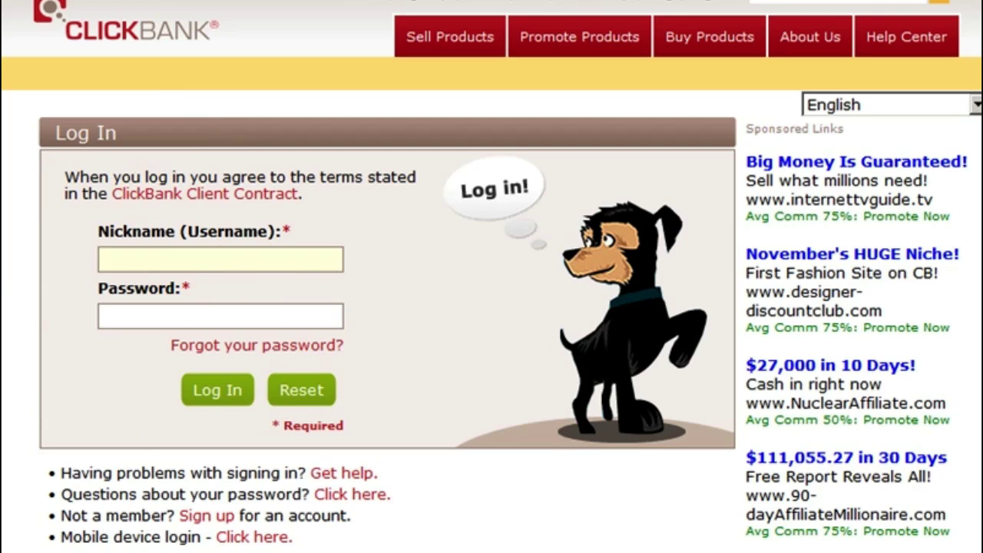
Step: Log in with the account nickname and pasted password, then dismiss the pop-up
text(YES)
text(yescoaches)
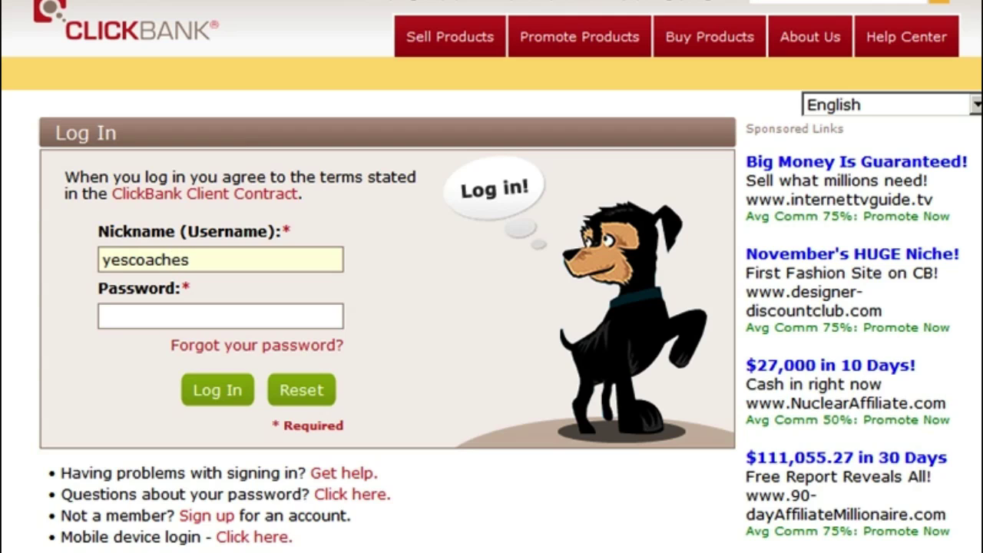
key(ctrl+v)
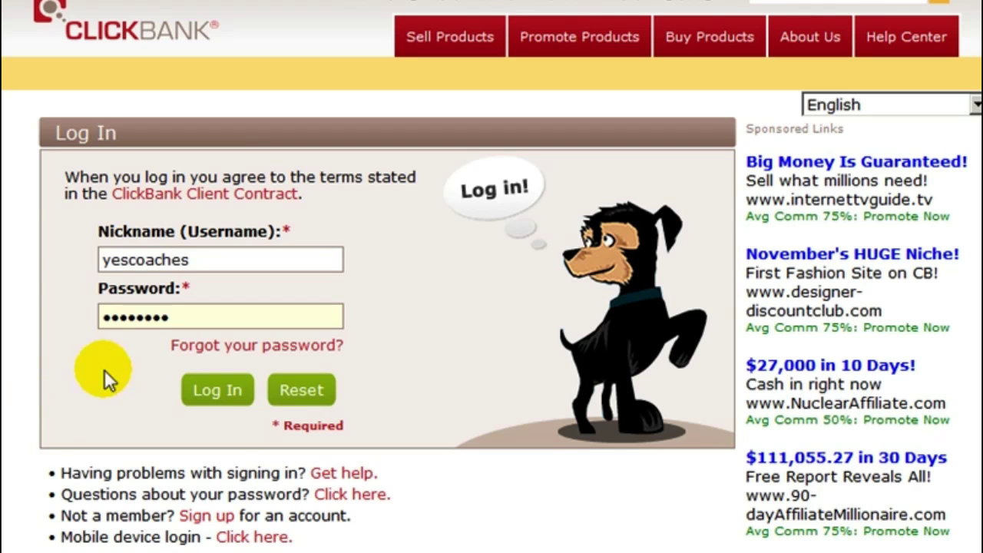
click(218, 390)
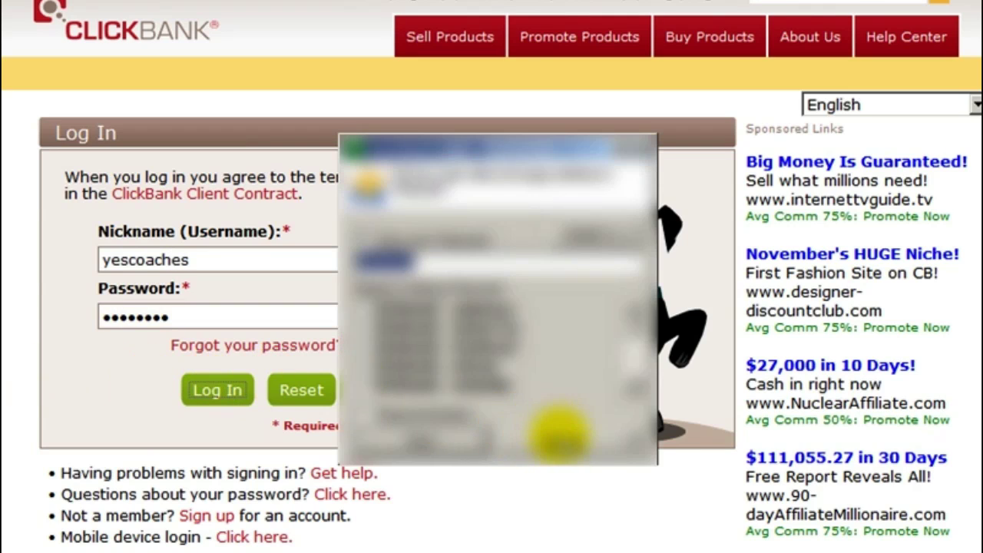
click(560, 419)
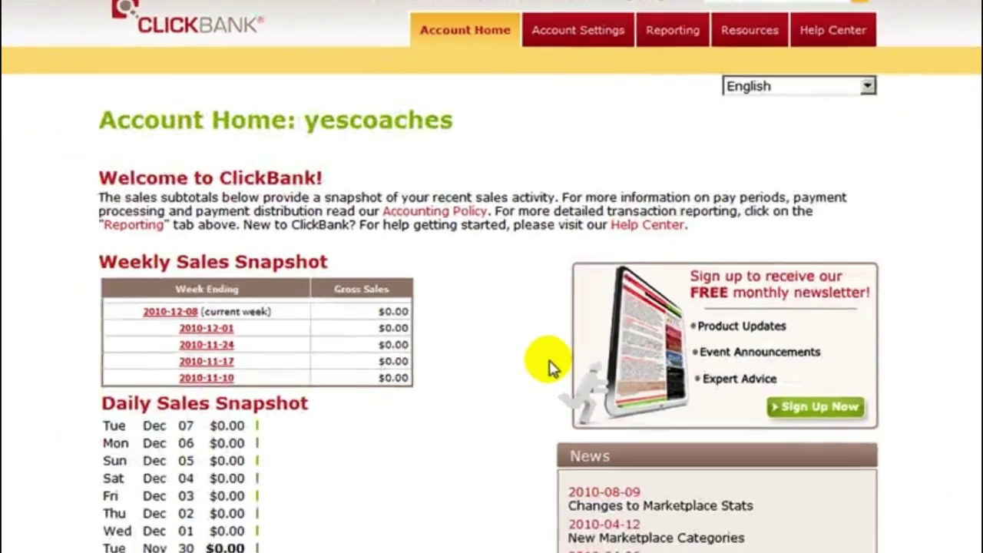
scroll(492, 276, down, 5)
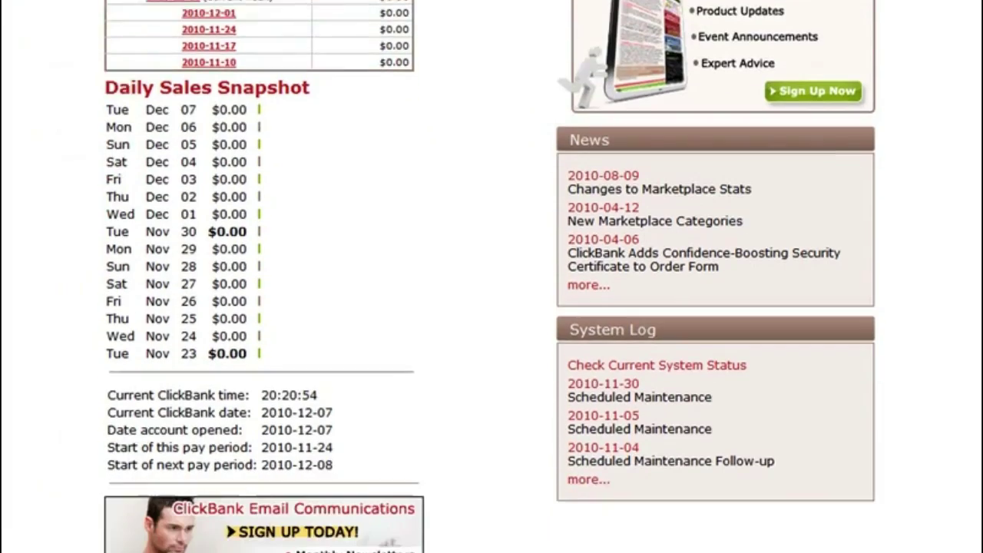
scroll(492, 277, up, 4)
scroll(492, 277, up, 2)
scroll(491, 276, down, 3)
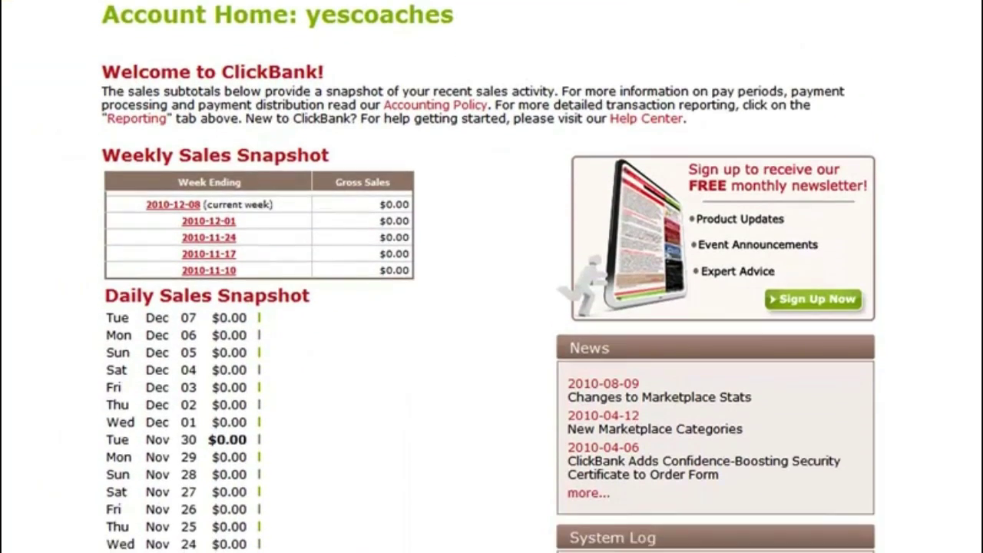